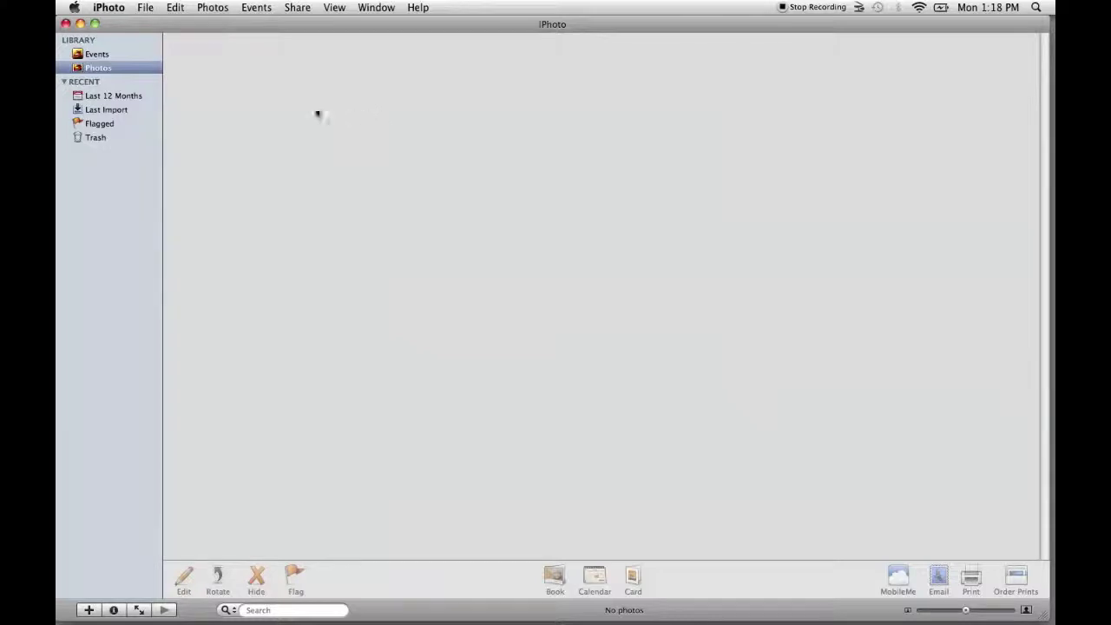
Start File > Import to Library and browse to the Desktop.
{"action": "left_click", "coordinate": [145, 8]}
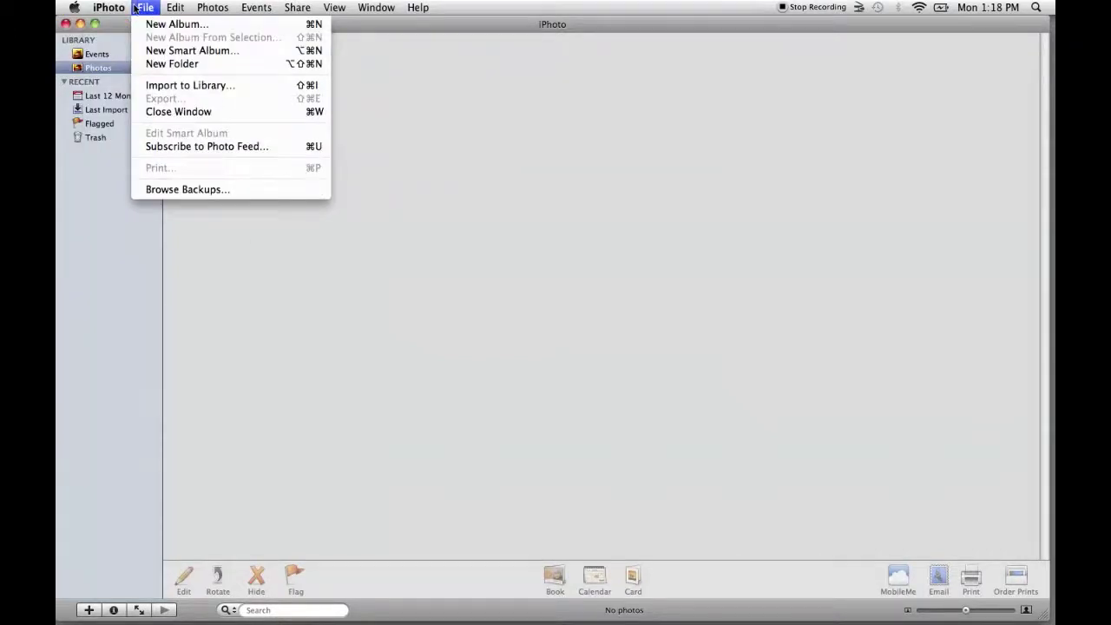
{"action": "left_click", "coordinate": [213, 87]}
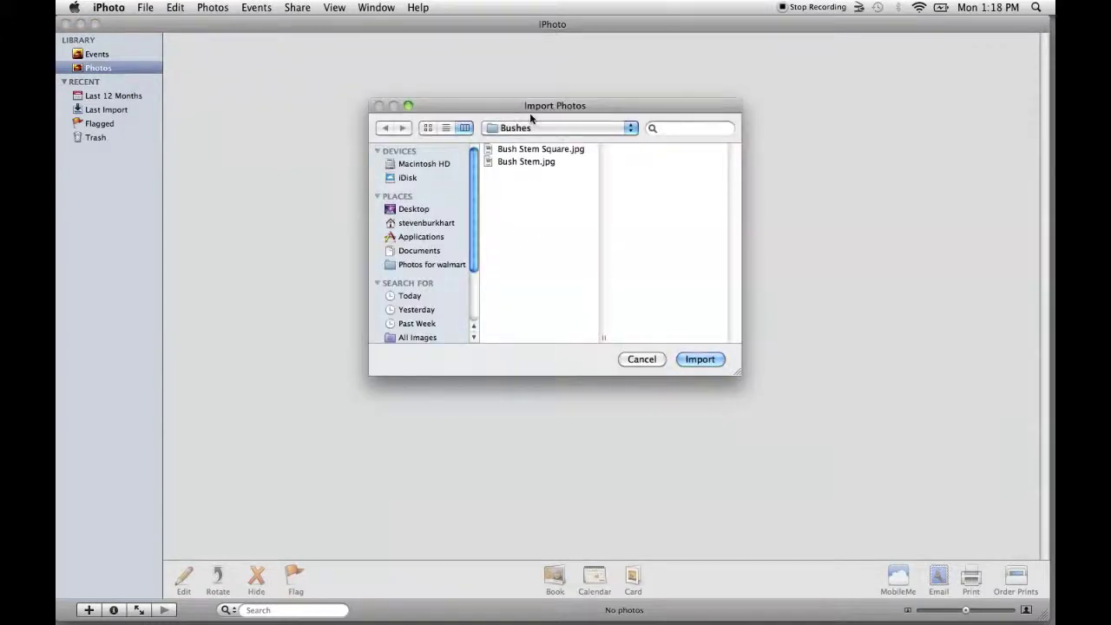
{"action": "left_click", "coordinate": [421, 211]}
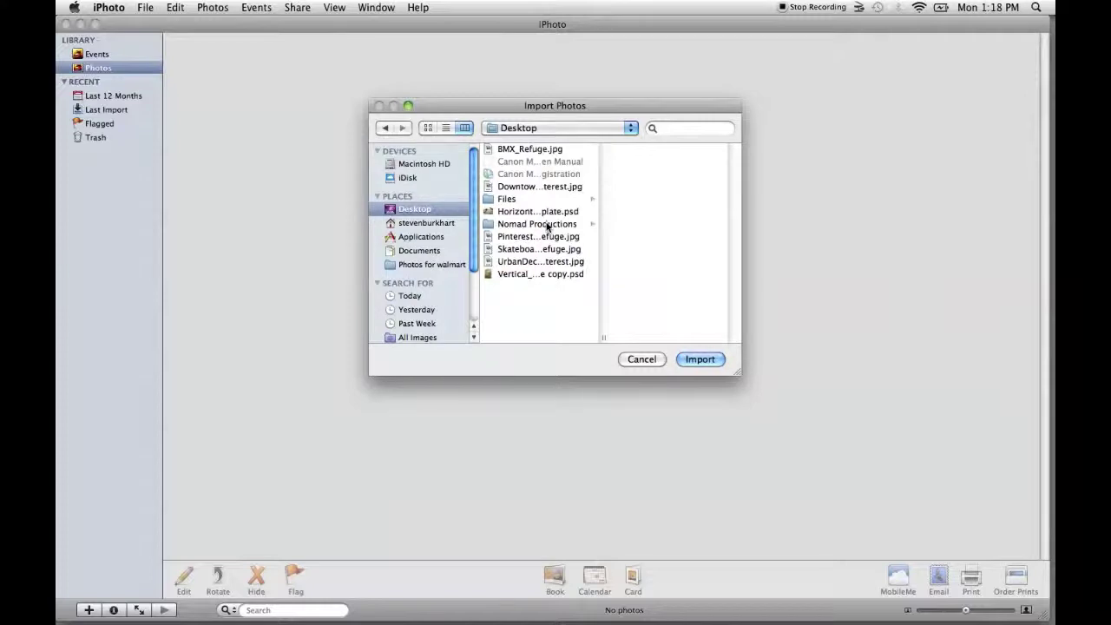
Navigate Nomad Productions > My Photos > Test_For_Video > Finals > Bushes to reach Bush Stem Square.jpg.
{"action": "left_click", "coordinate": [547, 227]}
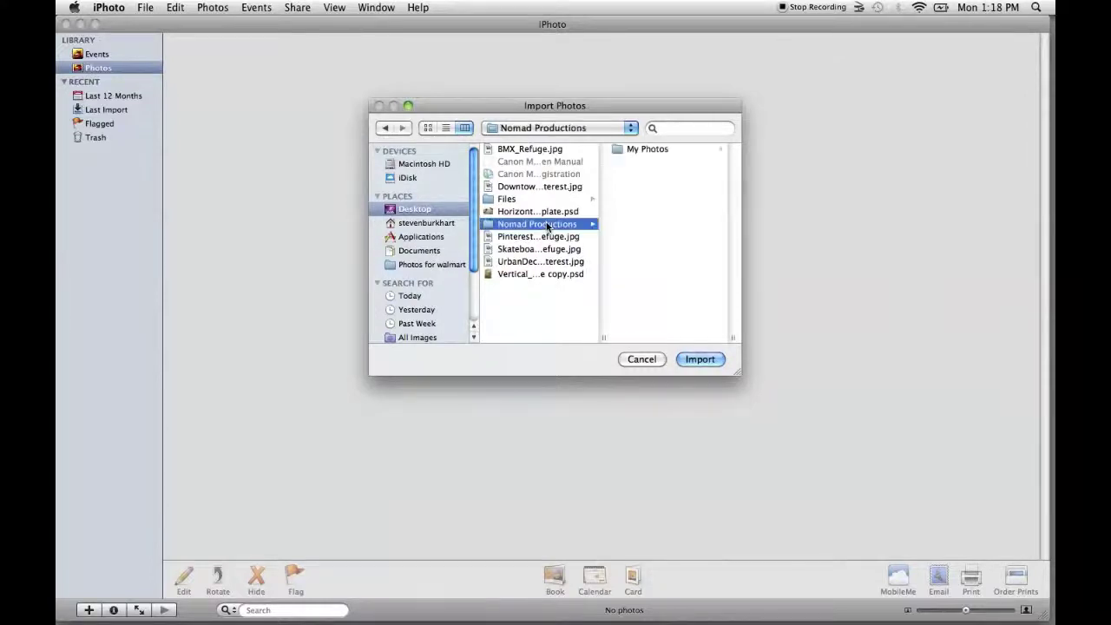
{"action": "left_click_drag", "start_coordinate": [631, 116], "coordinate": [582, 108]}
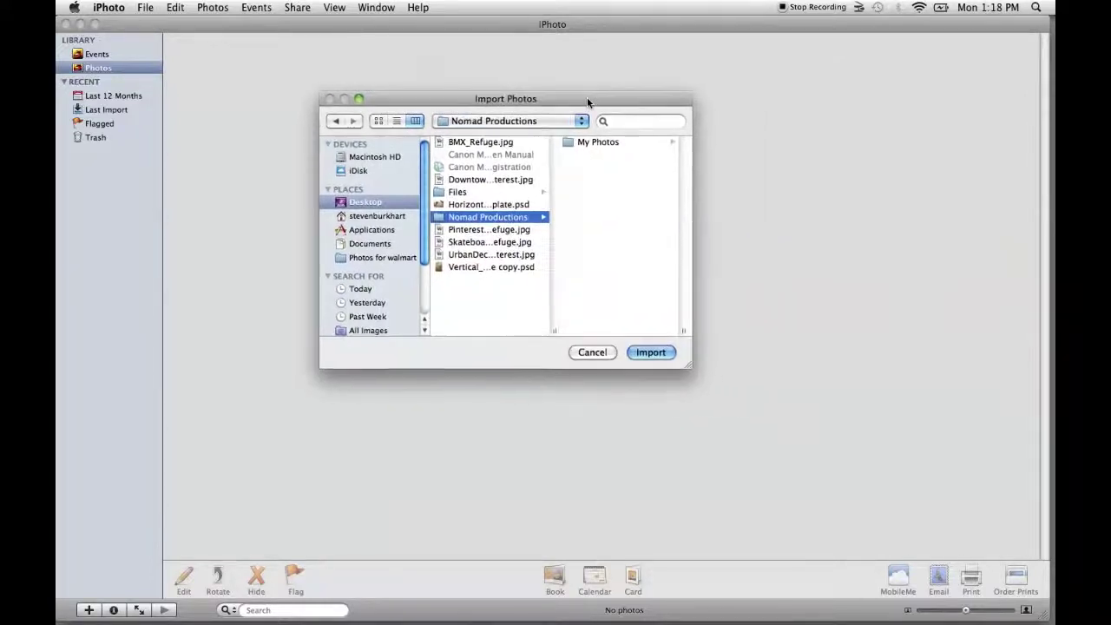
{"action": "left_click", "coordinate": [603, 144]}
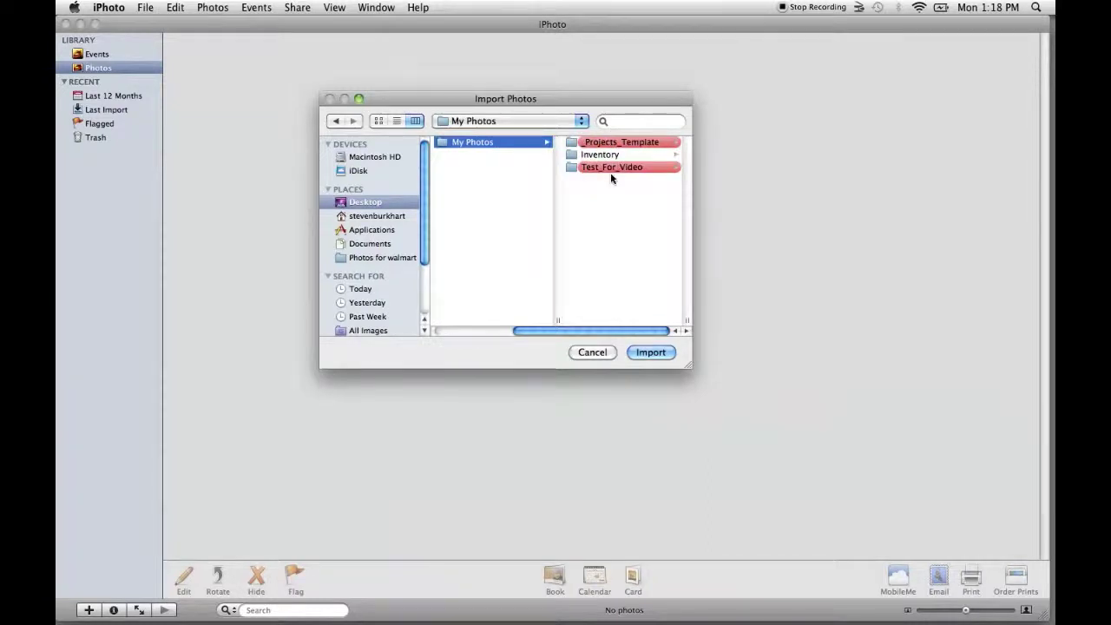
{"action": "left_click", "coordinate": [612, 170]}
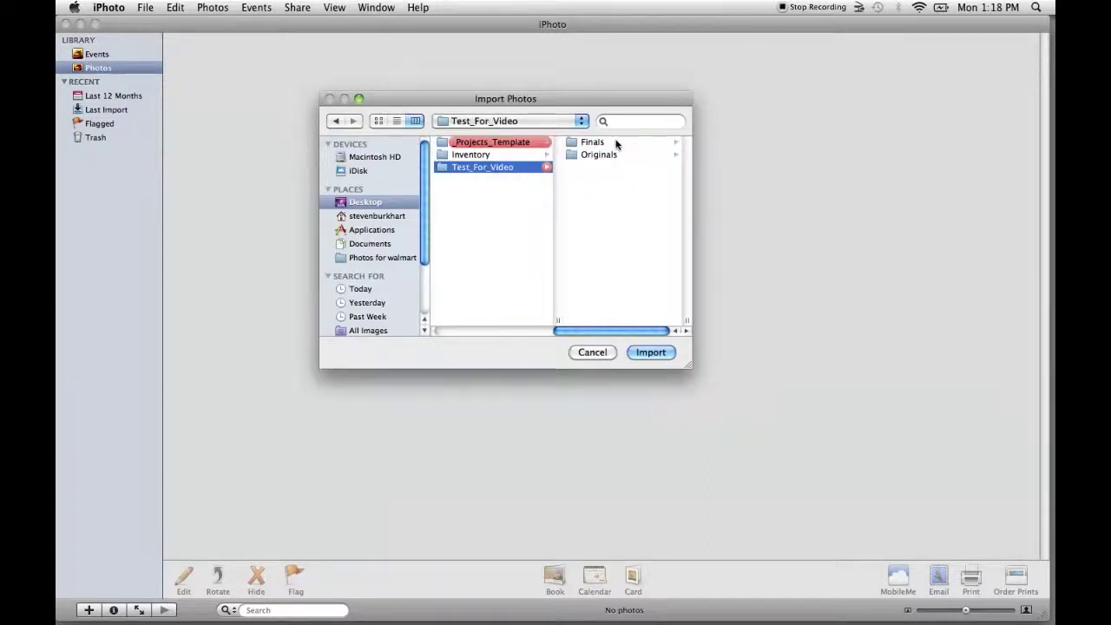
{"action": "left_click", "coordinate": [615, 142]}
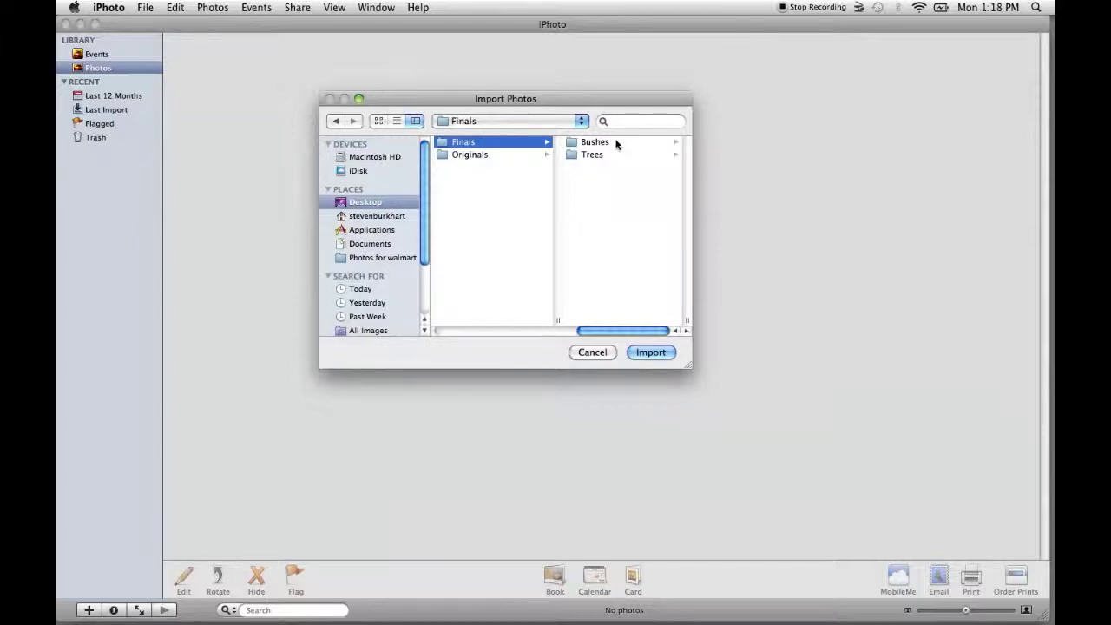
{"action": "left_click", "coordinate": [616, 143]}
Widen the Import Photos dialog, compare with Bush Stem.jpg, and import Bush Stem Square.jpg.
{"action": "left_click", "coordinate": [616, 143]}
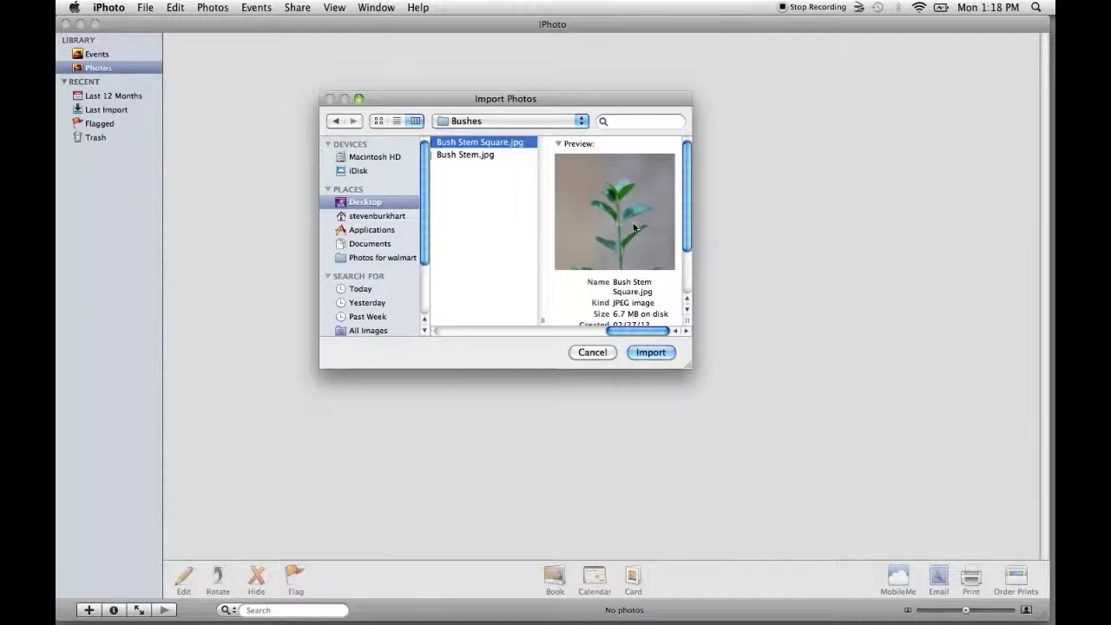
{"action": "mouse_move", "coordinate": [543, 321]}
{"action": "left_mouse_down"}
{"action": "mouse_move", "coordinate": [533, 321]}
{"action": "mouse_move", "coordinate": [556, 317]}
{"action": "left_mouse_up"}
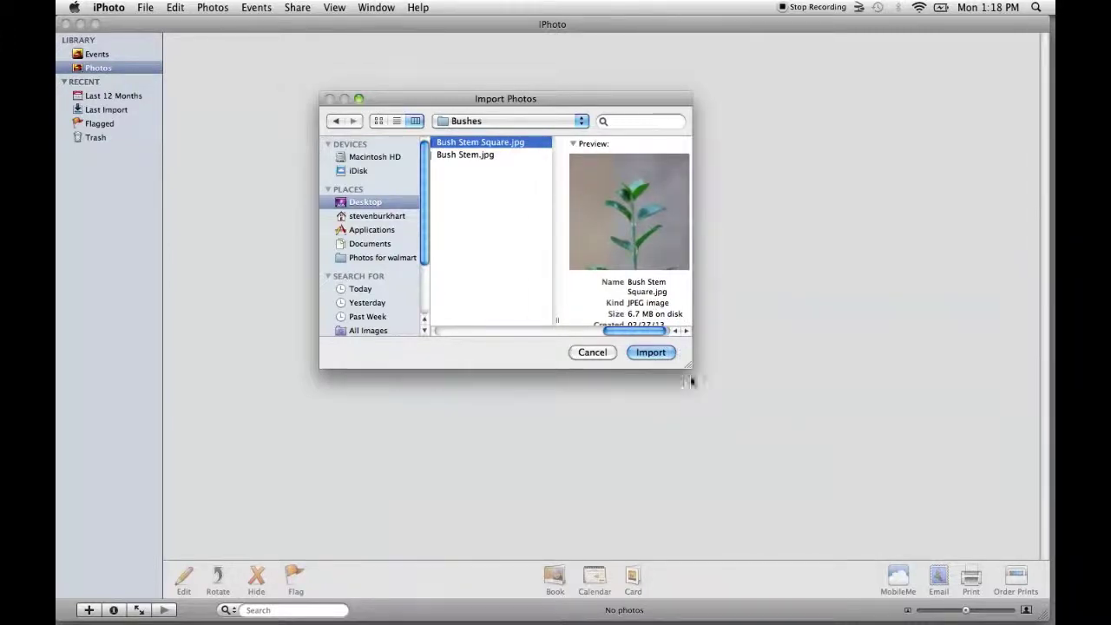
{"action": "left_click_drag", "start_coordinate": [689, 369], "coordinate": [814, 402]}
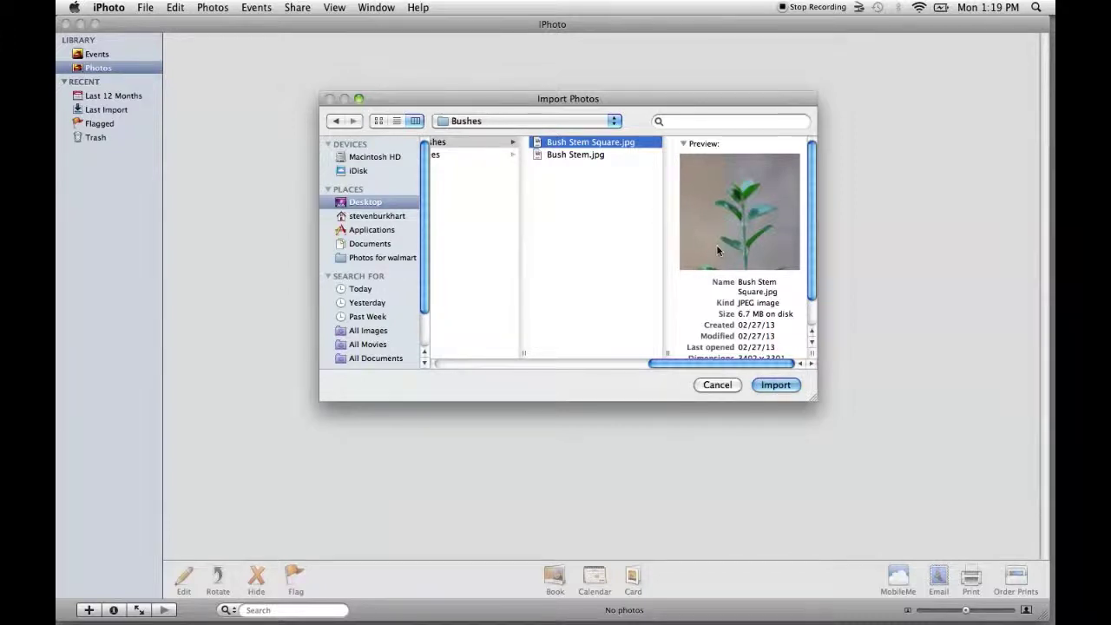
{"action": "left_click", "coordinate": [574, 154]}
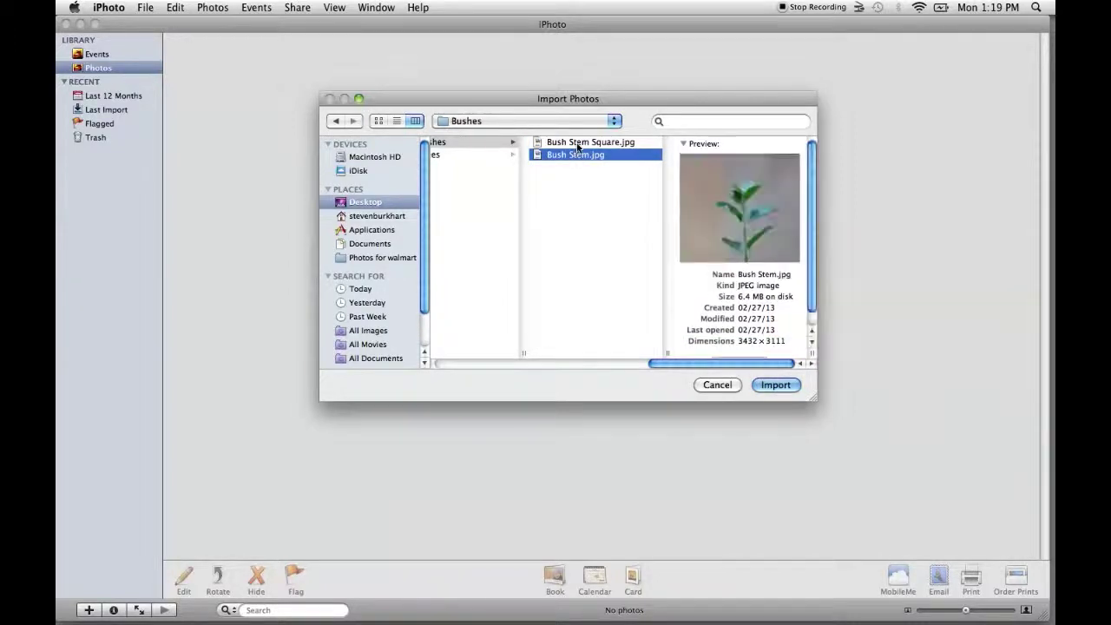
{"action": "left_click", "coordinate": [577, 146]}
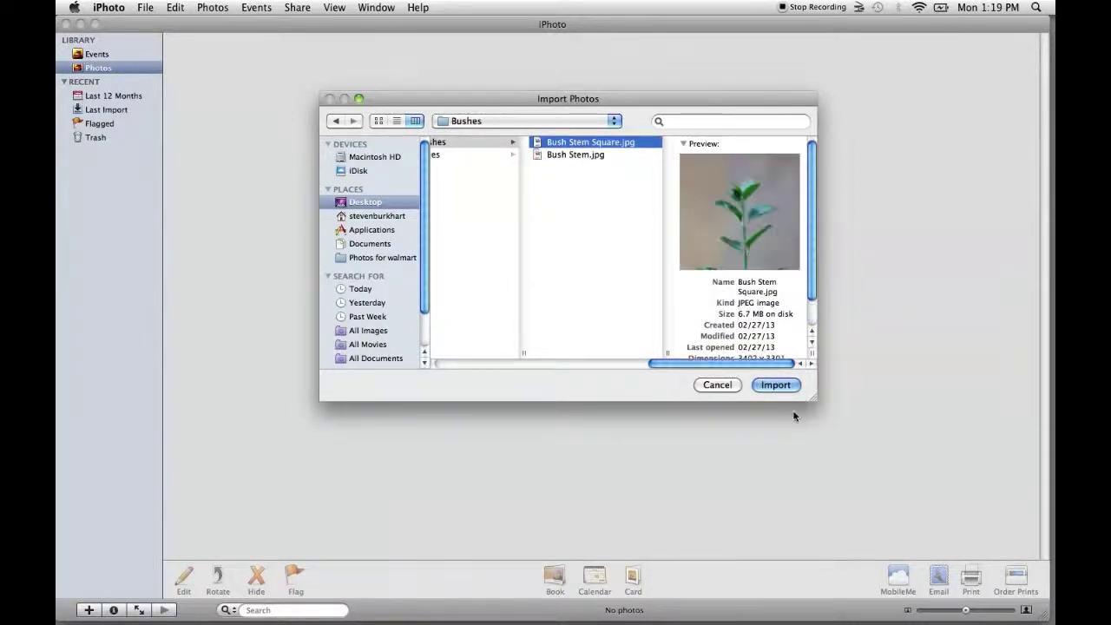
{"action": "left_click", "coordinate": [786, 385]}
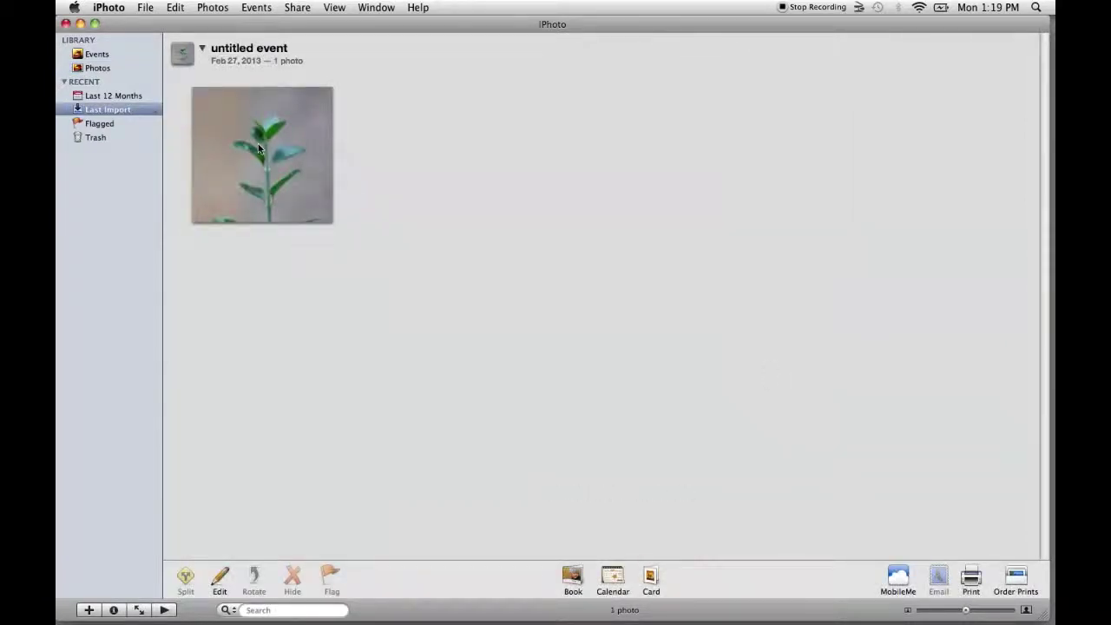
Select the imported bush-stem thumbnail and open it in Edit with the Adjust panel.
{"action": "left_click", "coordinate": [258, 146]}
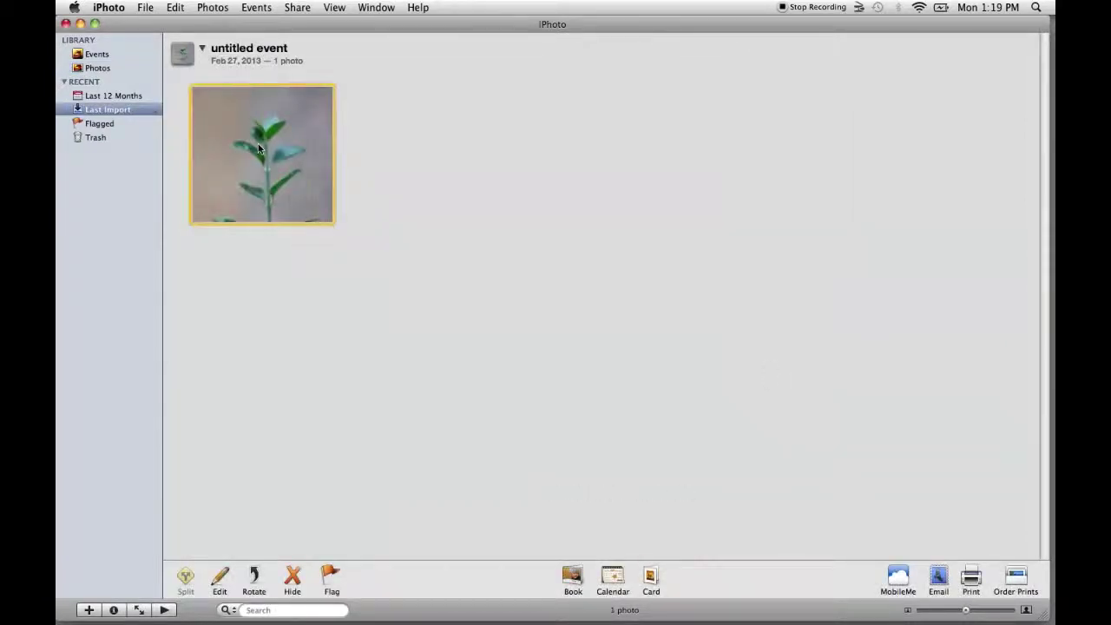
{"action": "left_click", "coordinate": [220, 579]}
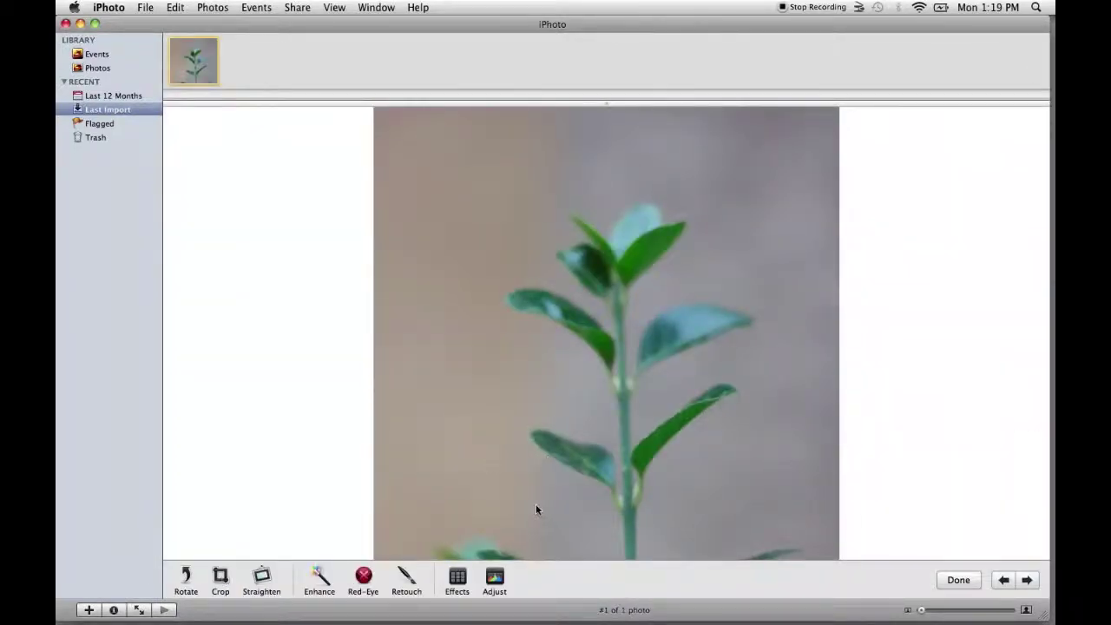
{"action": "left_click", "coordinate": [498, 584]}
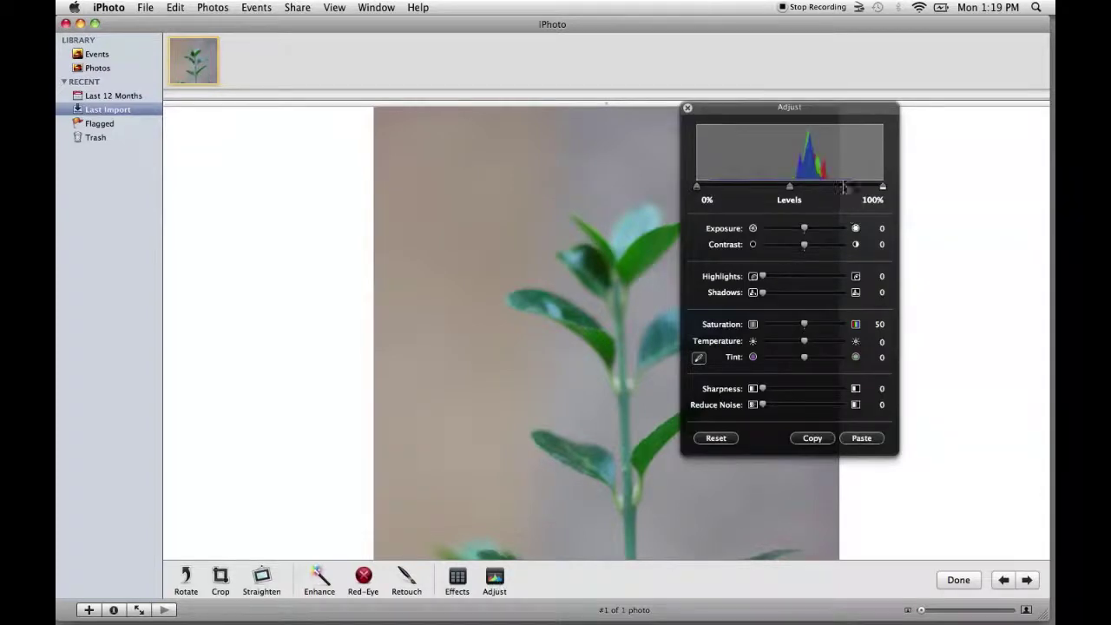
Drag the Adjust panel to the left of the photo so the plant stays visible.
{"action": "left_click_drag", "start_coordinate": [836, 108], "coordinate": [302, 143]}
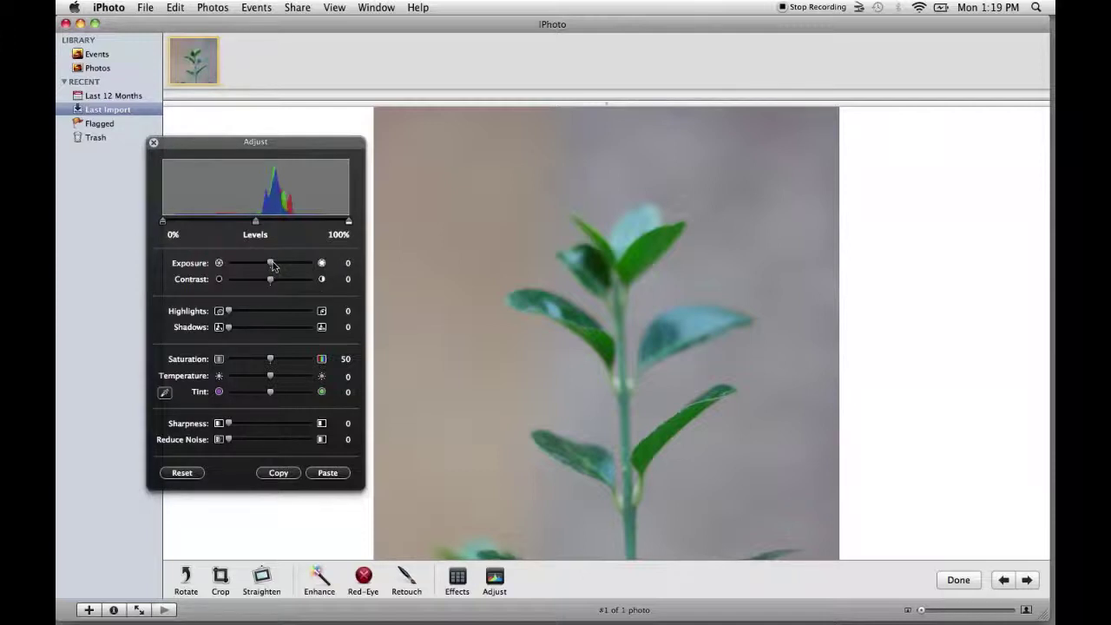
Raise Exposure to 0.54 and cool Temperature to -32.5.
{"action": "left_click_drag", "start_coordinate": [271, 264], "coordinate": [280, 266]}
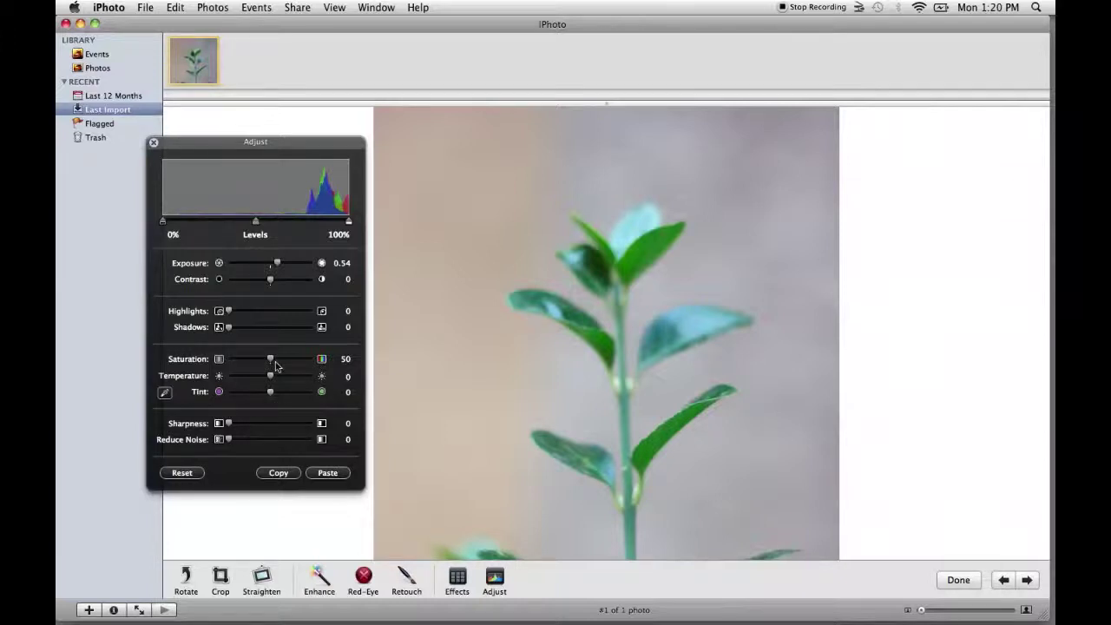
{"action": "left_click_drag", "start_coordinate": [249, 378], "coordinate": [257, 380]}
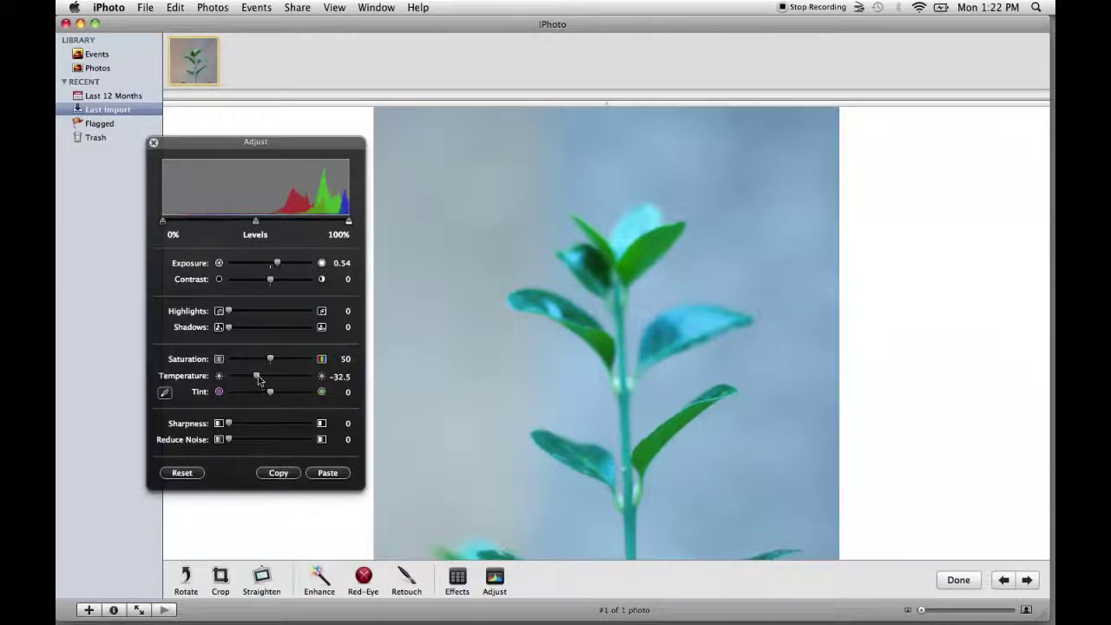
Settle Temperature at 8.1 after overshooting to 30.9, and nudge Tint to 11.4.
{"action": "left_click_drag", "start_coordinate": [258, 376], "coordinate": [285, 380]}
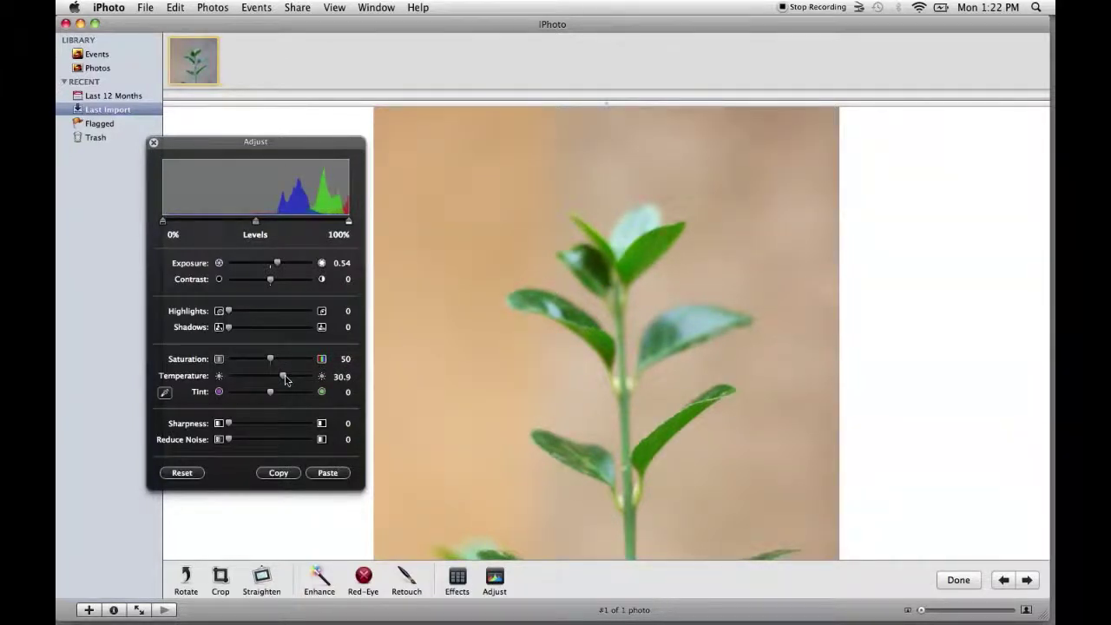
{"action": "left_click_drag", "start_coordinate": [285, 380], "coordinate": [275, 376]}
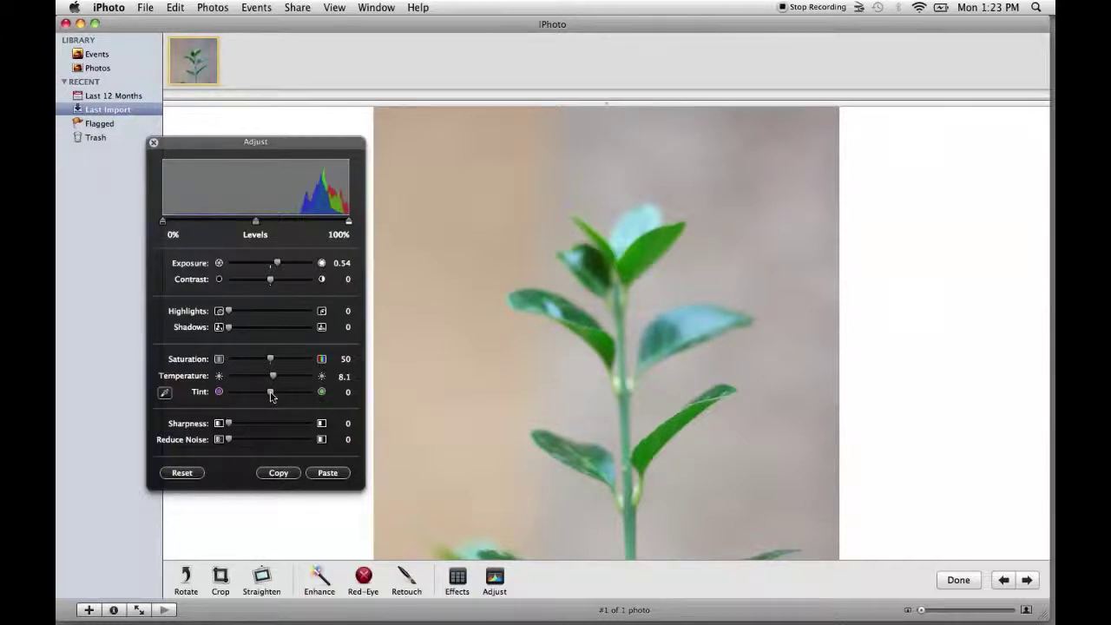
{"action": "mouse_move", "coordinate": [271, 394]}
{"action": "left_mouse_down"}
{"action": "mouse_move", "coordinate": [261, 392]}
{"action": "mouse_move", "coordinate": [275, 395]}
{"action": "left_mouse_up"}
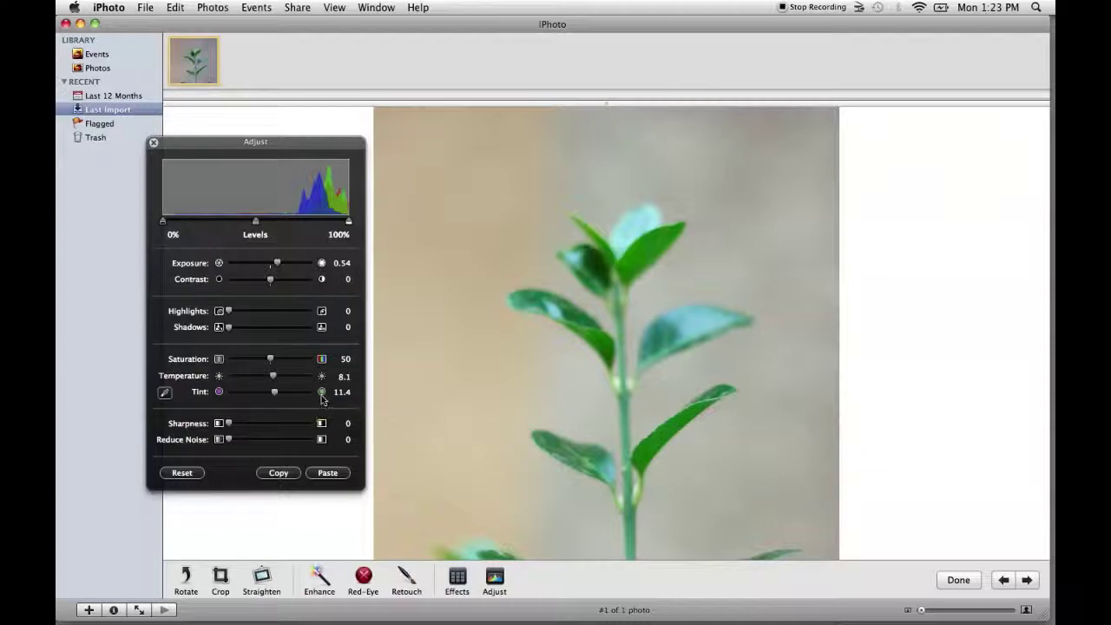
Compare pinker and greener Tint values, settling Tint at 16.3.
{"action": "left_click_drag", "start_coordinate": [281, 395], "coordinate": [278, 396]}
{"action": "left_click_drag", "start_coordinate": [273, 392], "coordinate": [279, 392]}
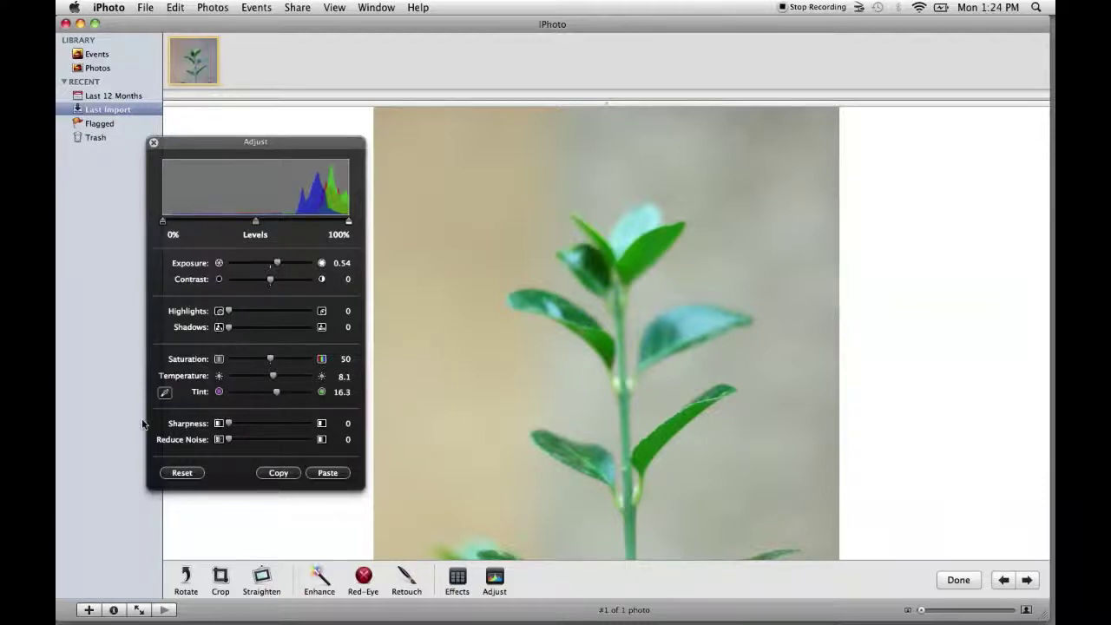
{"action": "left_click", "coordinate": [165, 393]}
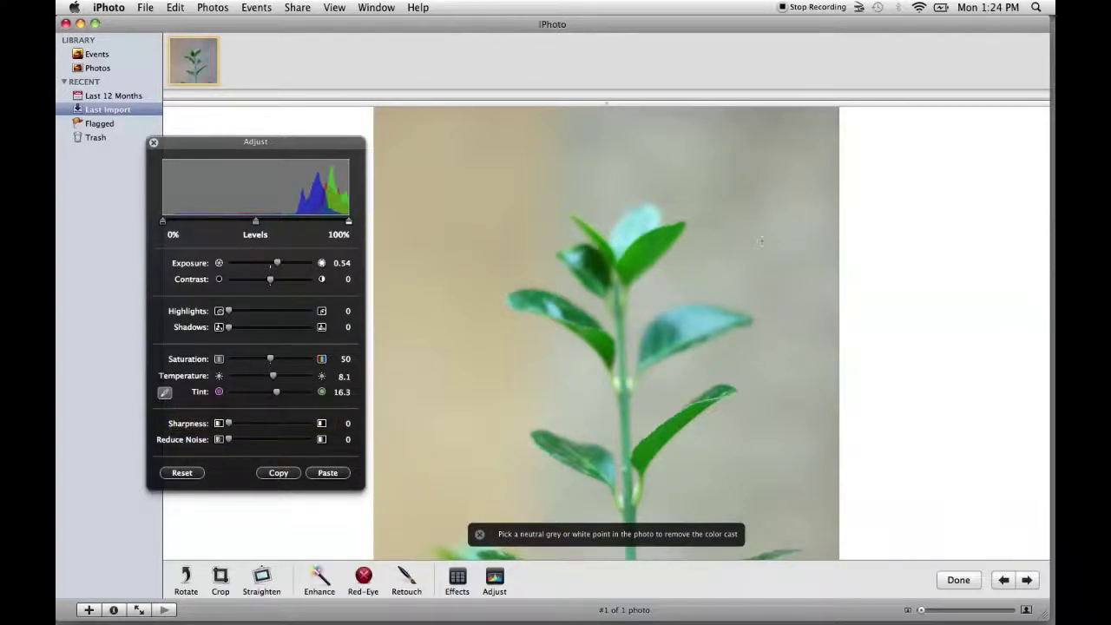
Sample the grey background as neutral point, dropping Tint to 5.4, and nudge Temperature.
{"action": "left_click", "coordinate": [762, 241]}
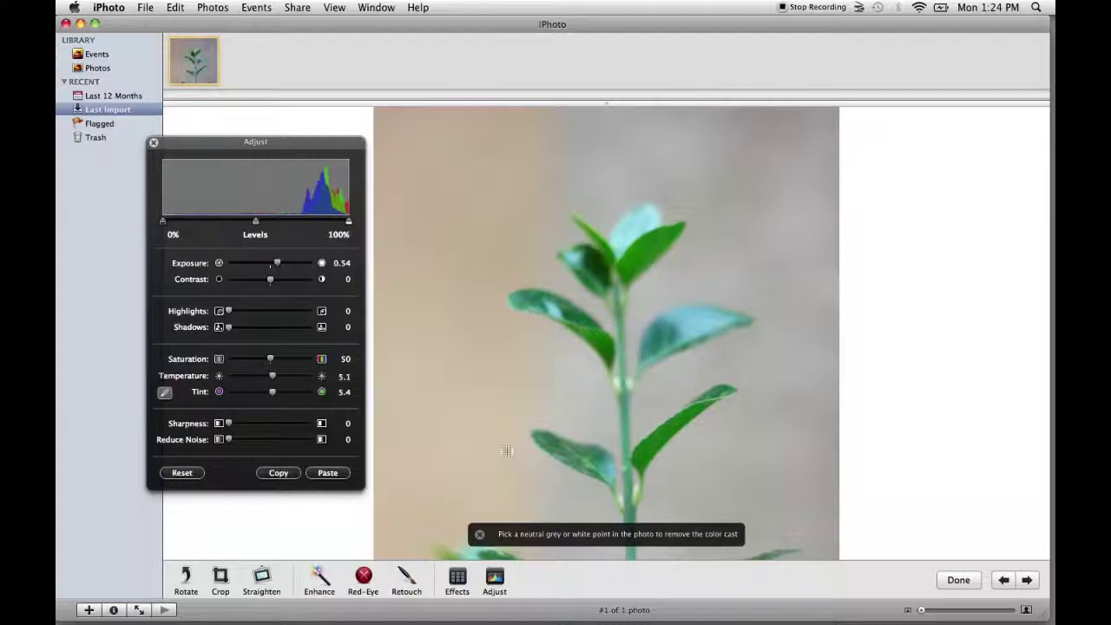
{"action": "left_click", "coordinate": [479, 534]}
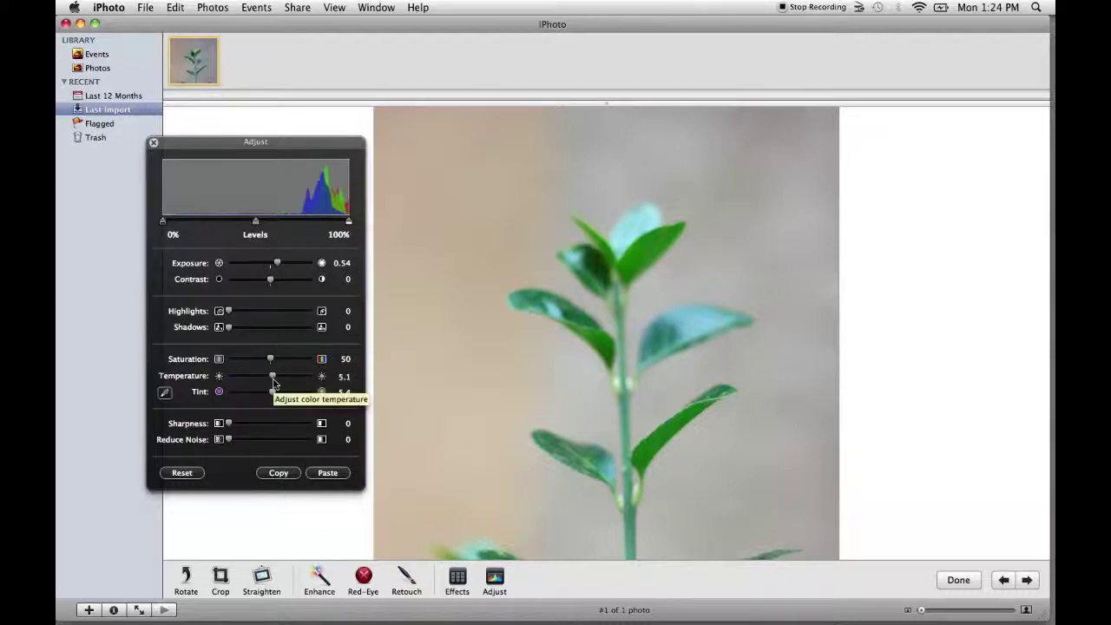
{"action": "left_click_drag", "start_coordinate": [273, 381], "coordinate": [275, 384]}
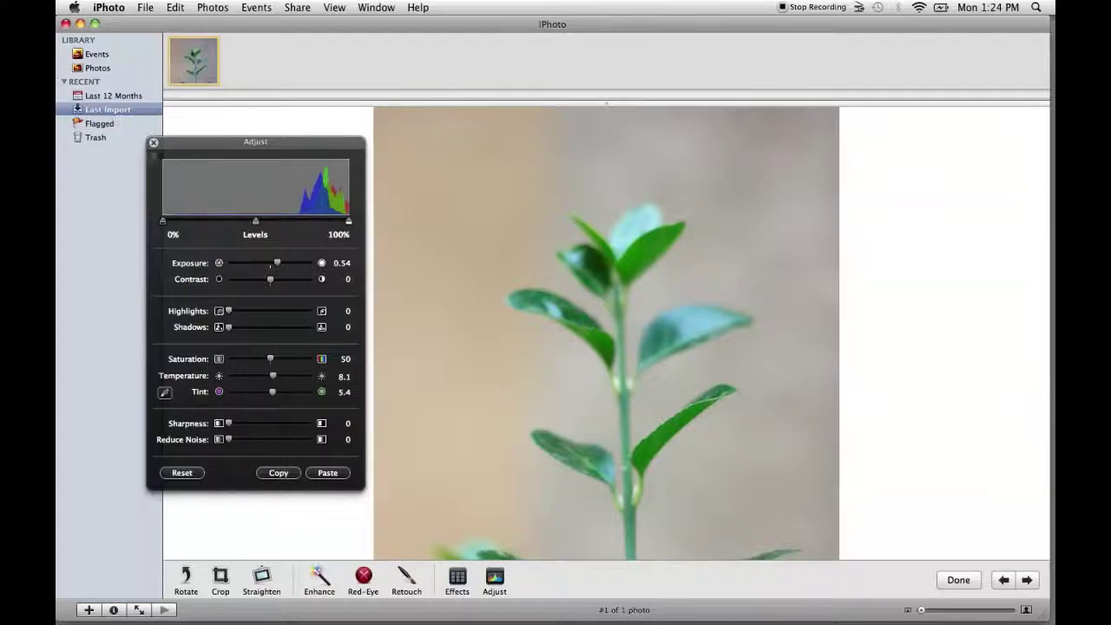
{"action": "left_click", "coordinate": [154, 144]}
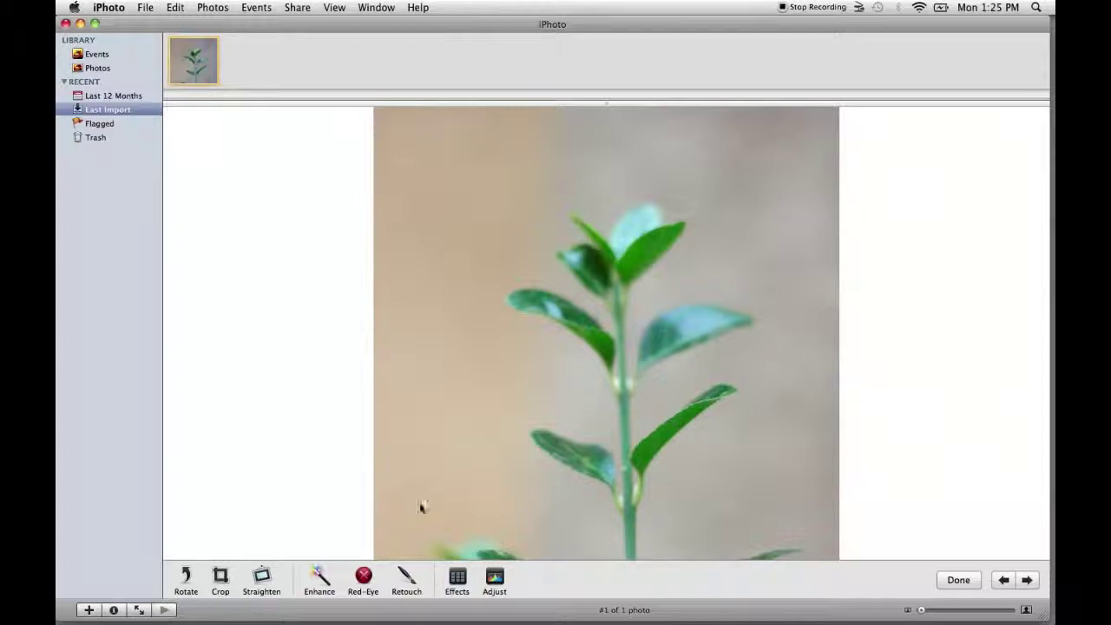
{"action": "left_click", "coordinate": [495, 579]}
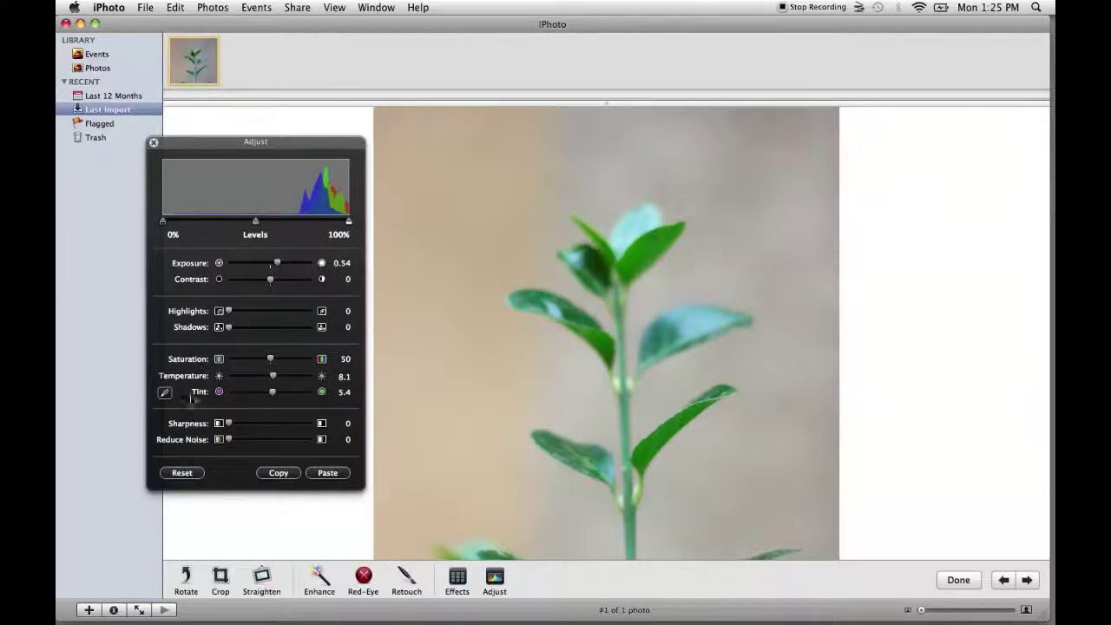
Resample the grey background as neutral, bringing Temperature to 4.6 and Tint to 3.4.
{"action": "left_click", "coordinate": [164, 392]}
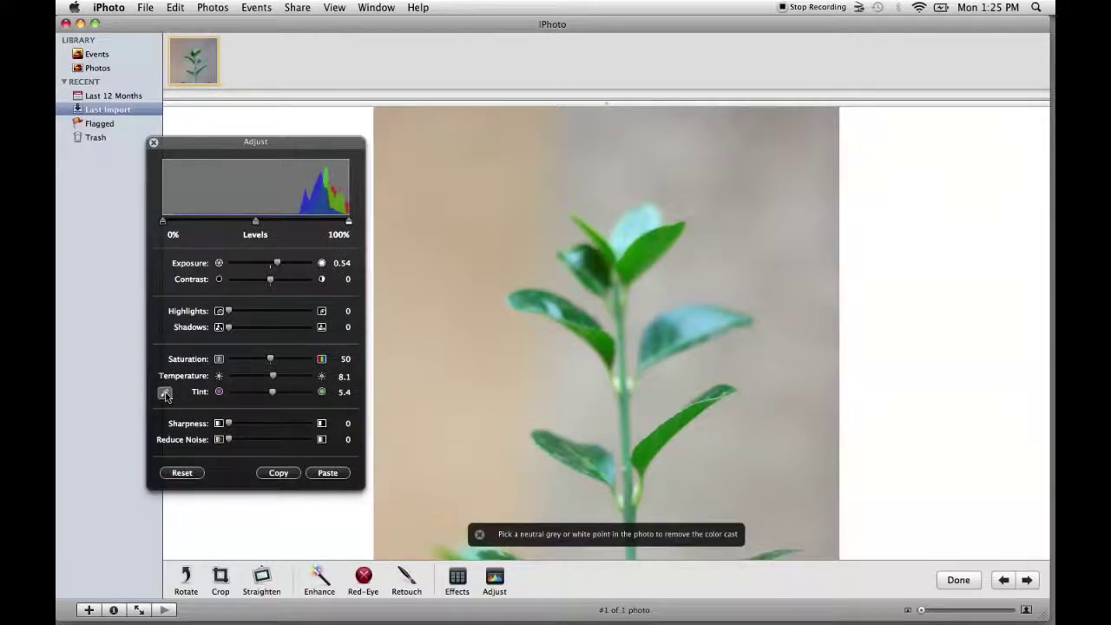
{"action": "left_click", "coordinate": [734, 202]}
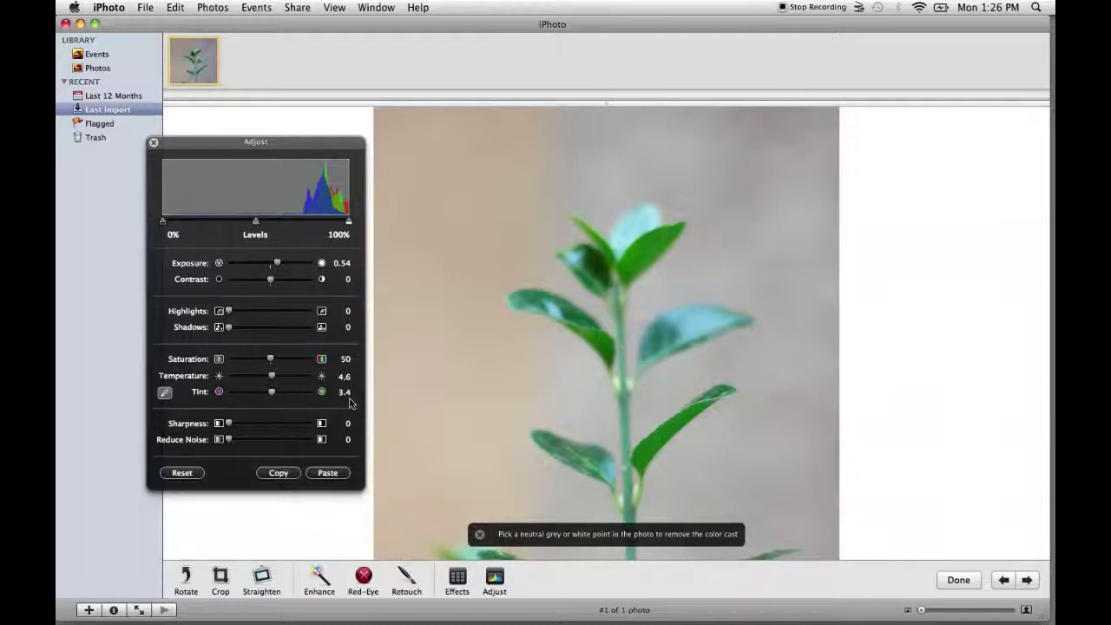
Close the Adjust panel, leaving the corrected bush stem photo in the editor.
{"action": "left_click", "coordinate": [152, 141]}
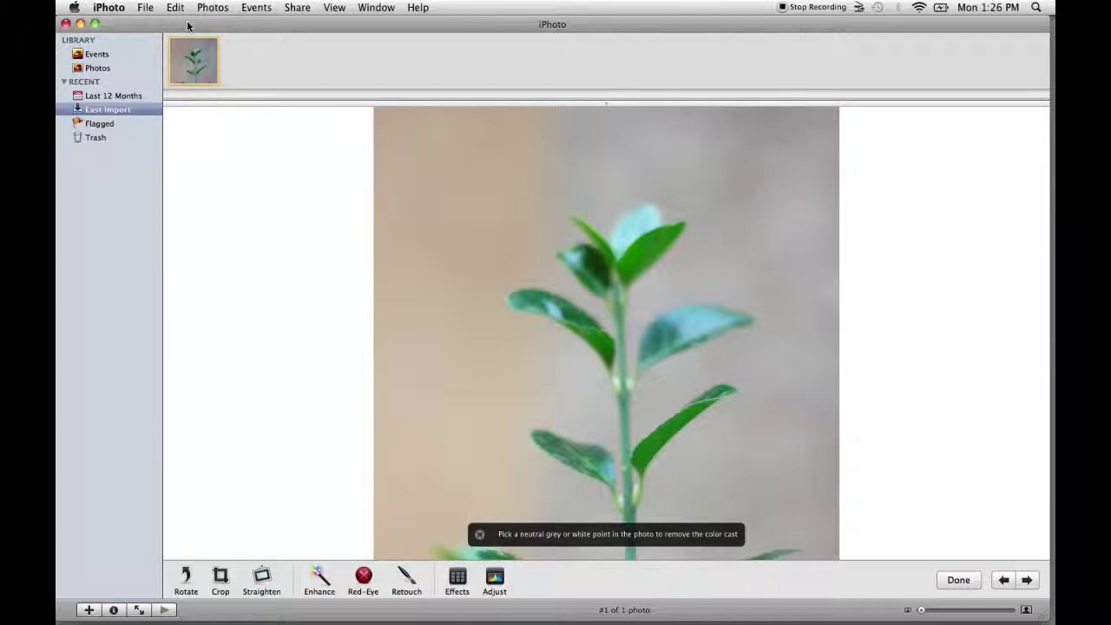